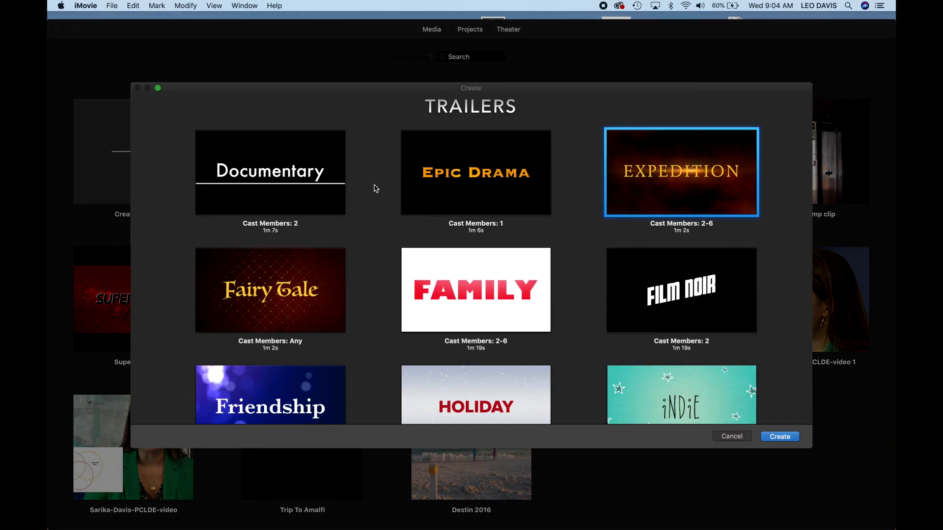
- Browse the trailer styles, preview Narrative, then create a new trailer from the Adventure template
scroll(444, 265, down, 5)
scroll(444, 265, down, 7)
scroll(444, 260, up, 4)
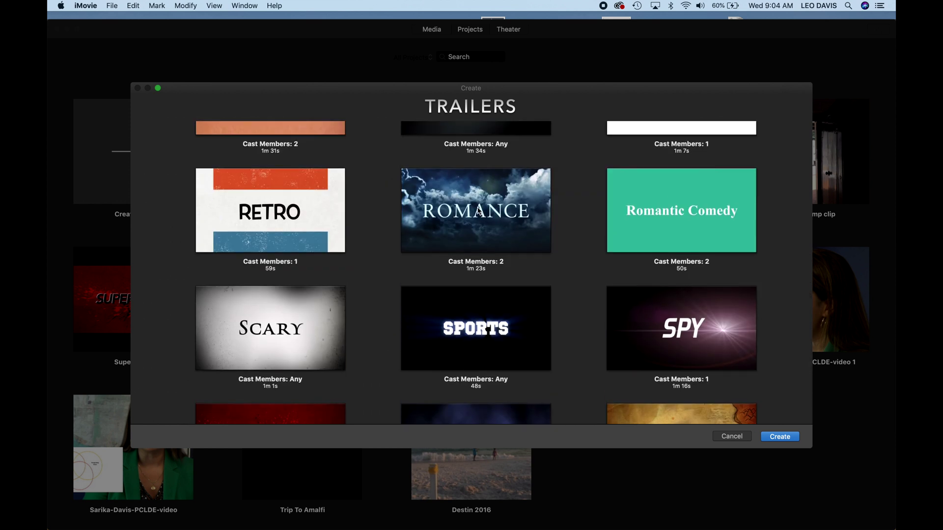
scroll(479, 212, up, 3)
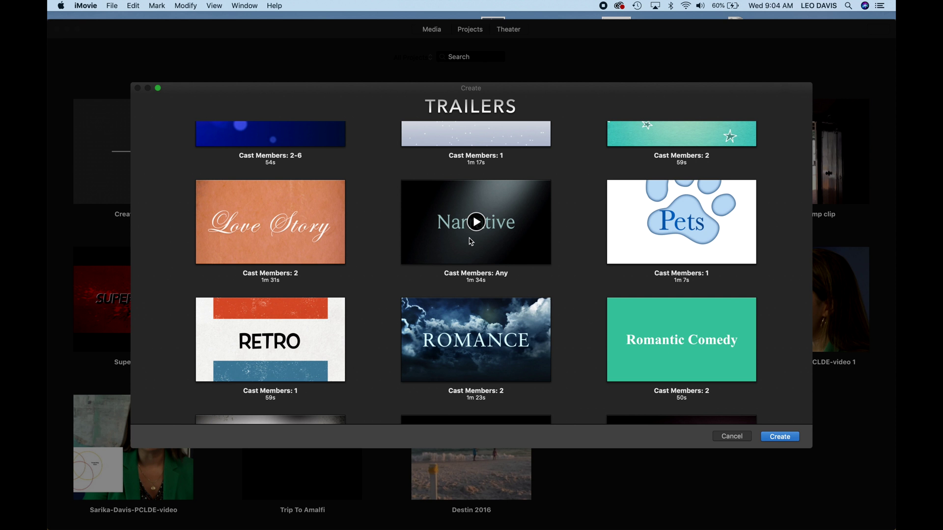
scroll(471, 242, up, 3)
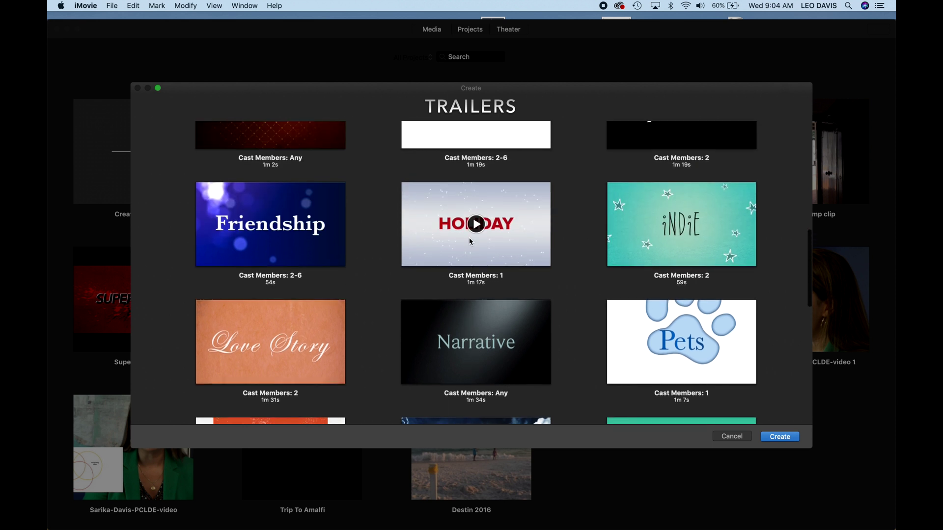
scroll(468, 299, down, 2)
click(477, 288)
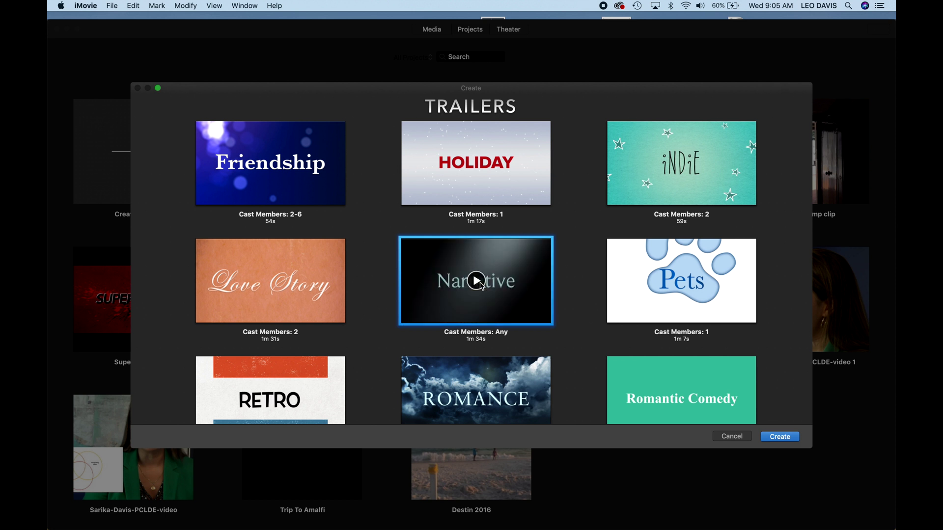
scroll(480, 284, down, 5)
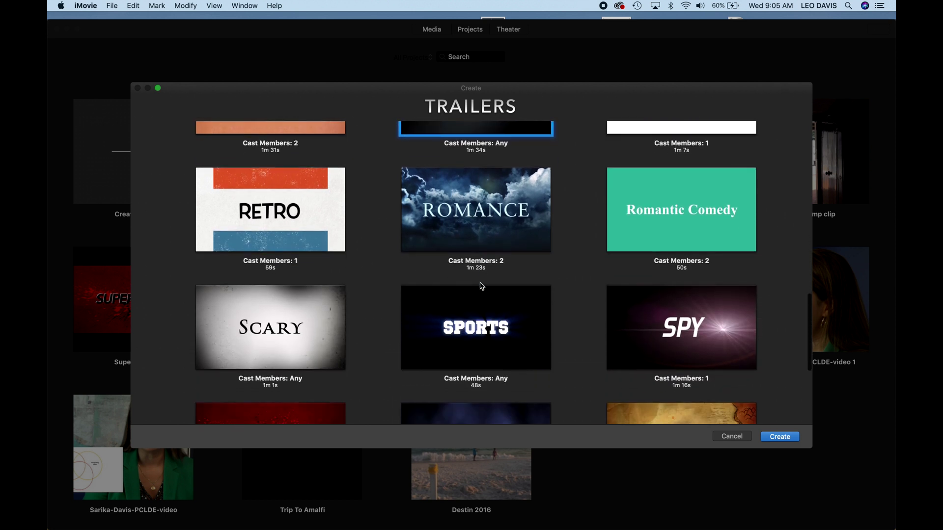
scroll(589, 236, up, 15)
double_click(703, 188)
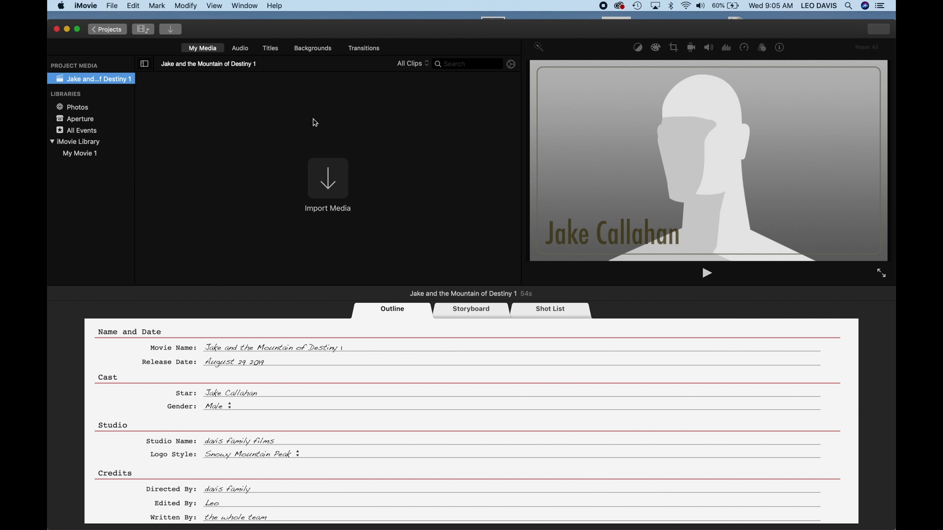
- Replace the placeholder star name with the star's first and last name, fixing a typo in the surname
click(279, 362)
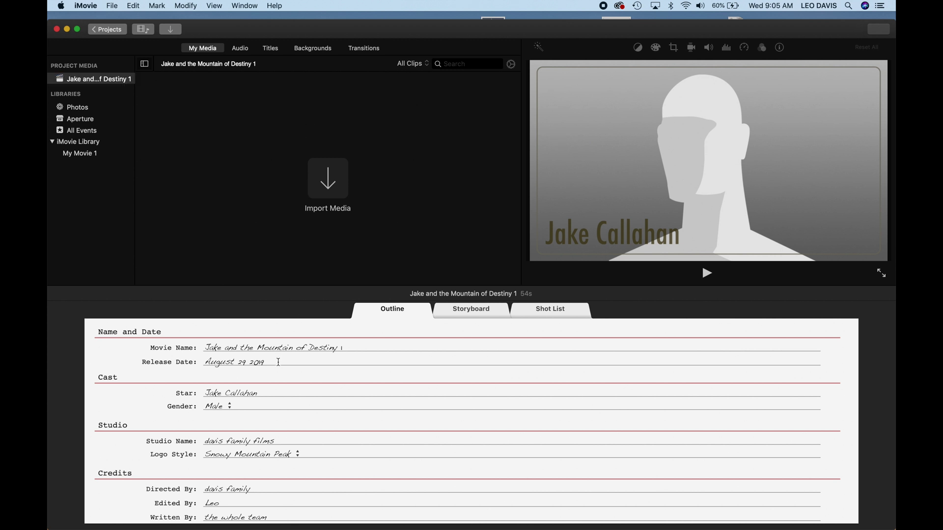
click(274, 348)
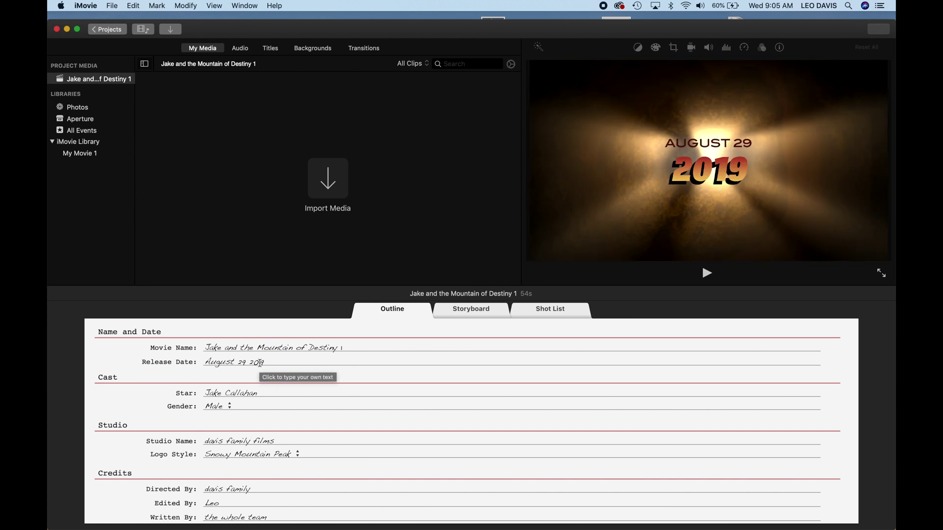
click(231, 391)
click(216, 391)
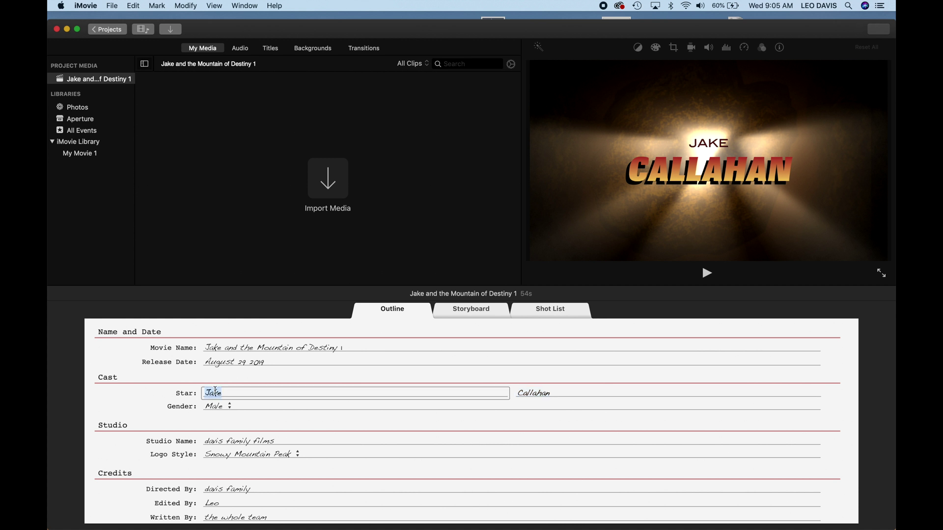
key(Tab)
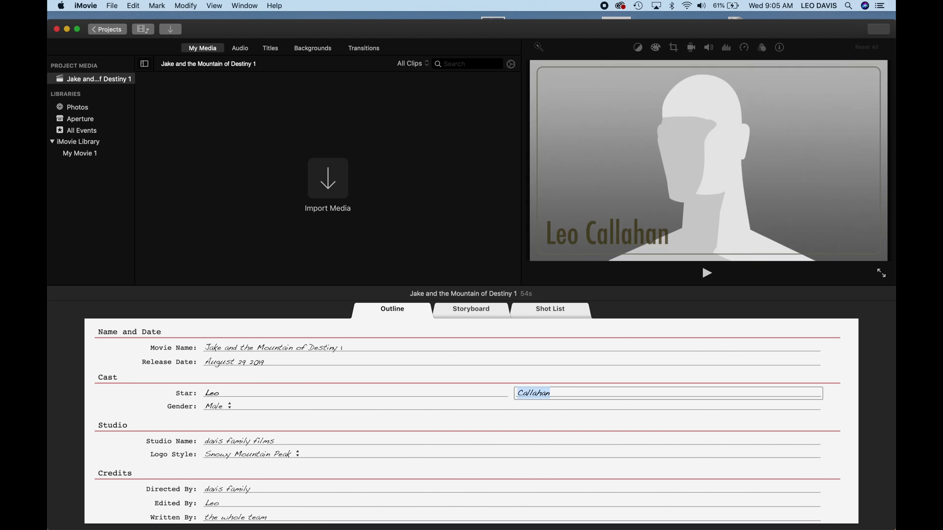
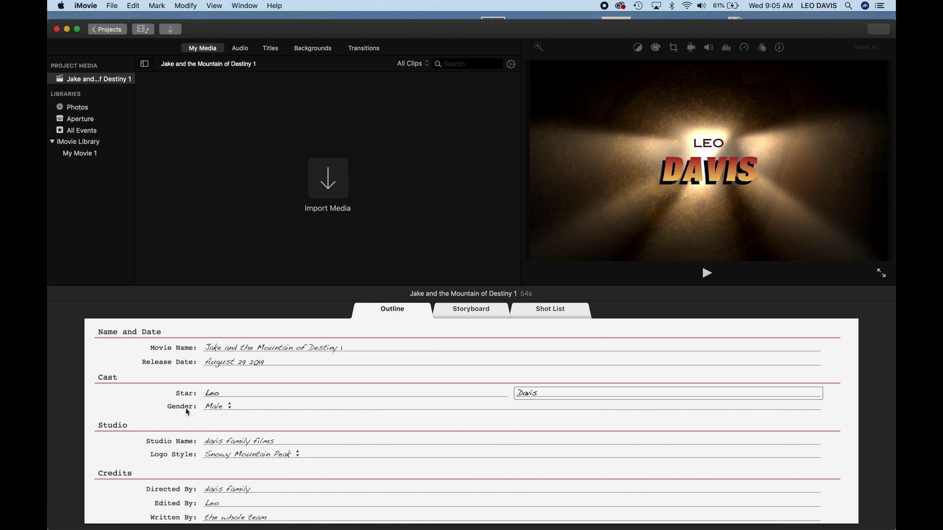
scroll(234, 443, down, 5)
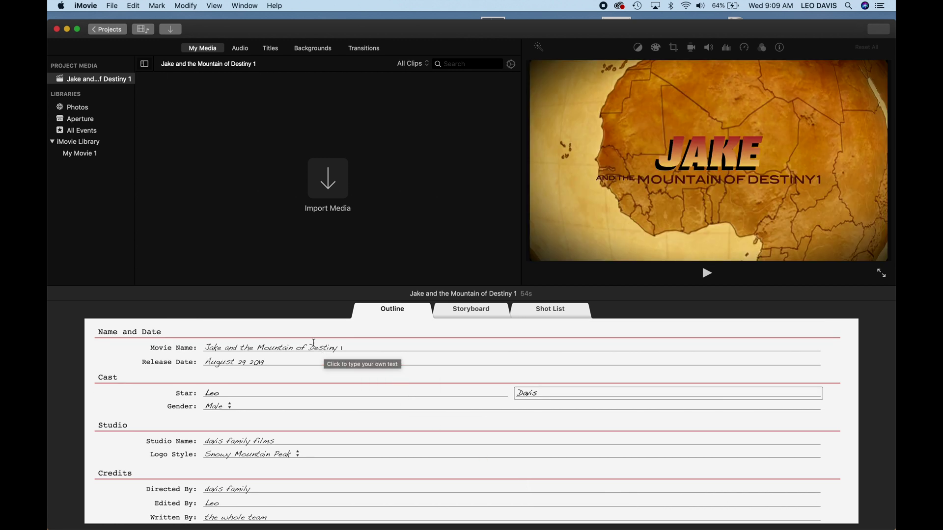
- Change the Movie Name fields to the star's first name and 'beach adventure', then view the storyboard
click(314, 343)
scroll(292, 343, up, 1)
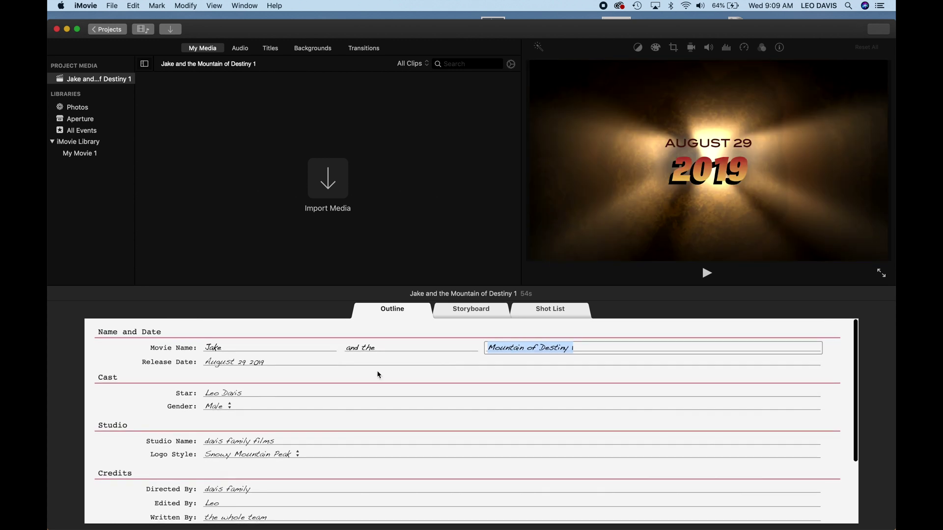
click(237, 347)
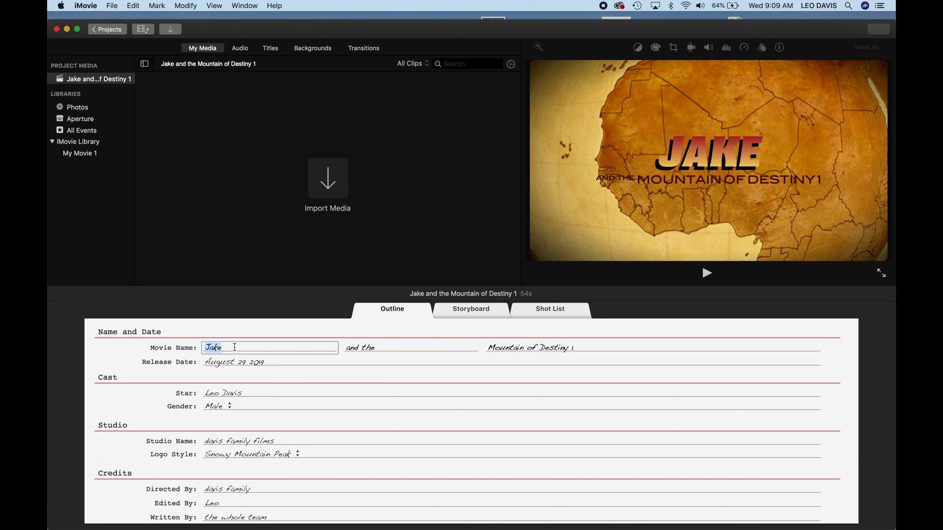
text(Leo)
key(Tab)
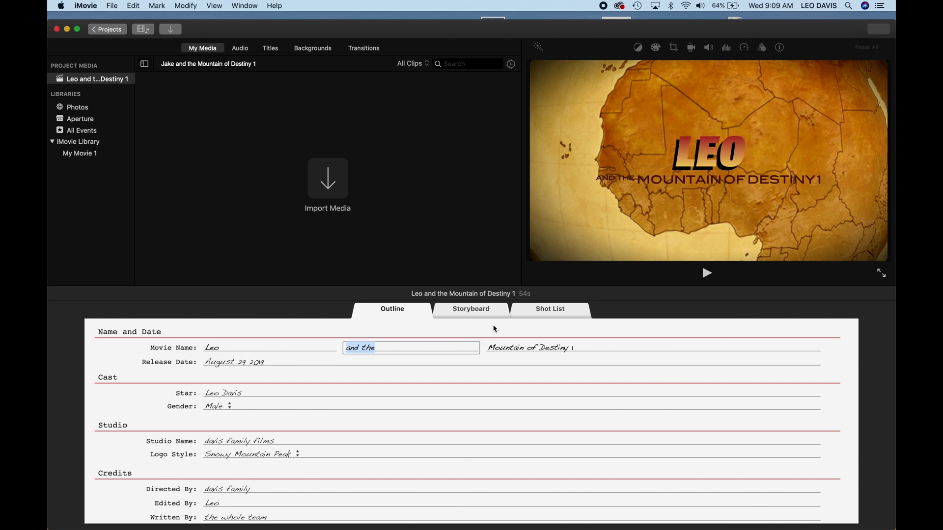
click(496, 345)
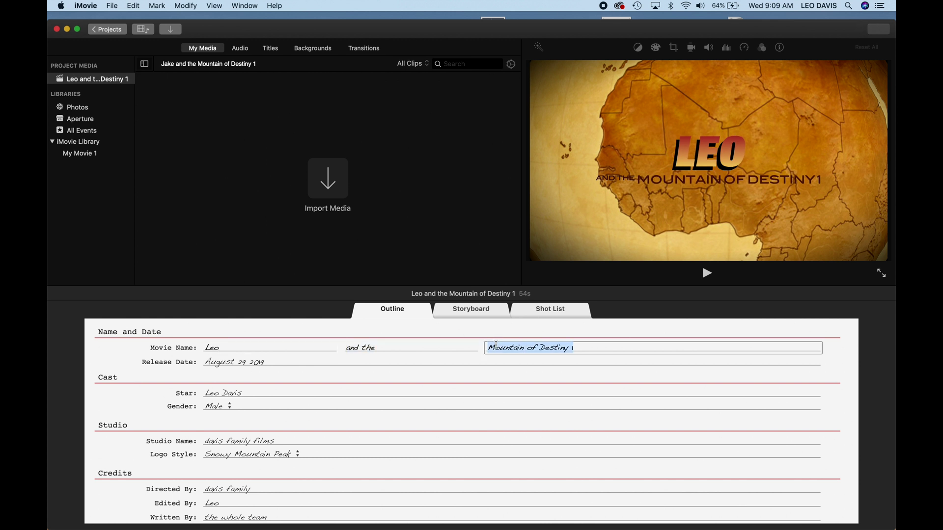
text(beach adventure)
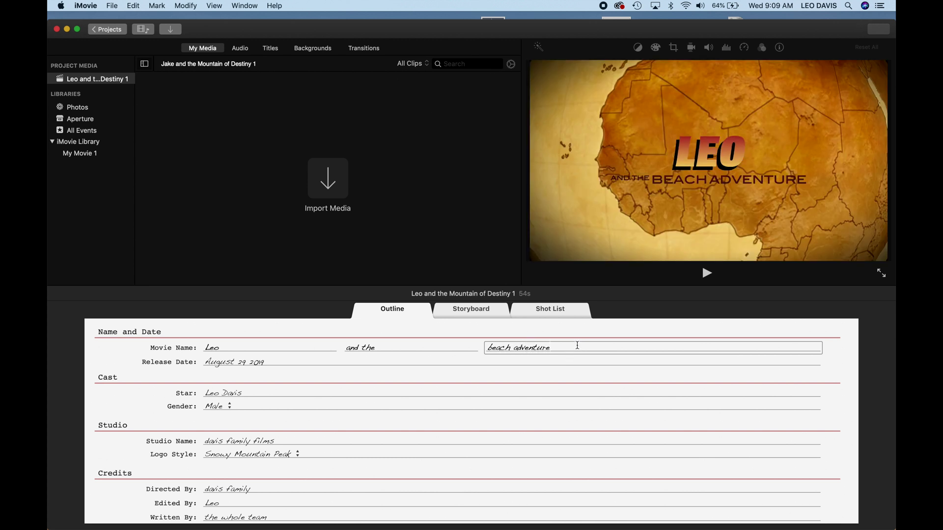
click(471, 310)
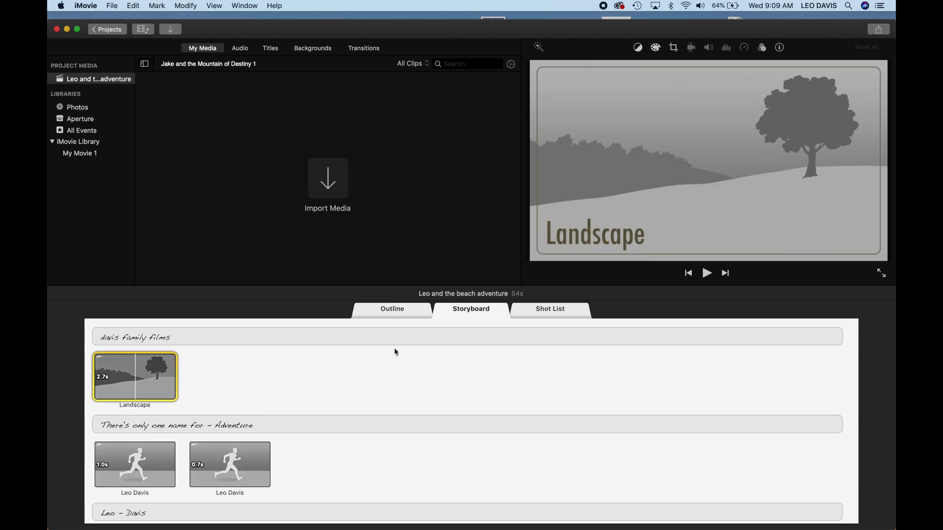
scroll(343, 375, down, 5)
scroll(343, 375, up, 5)
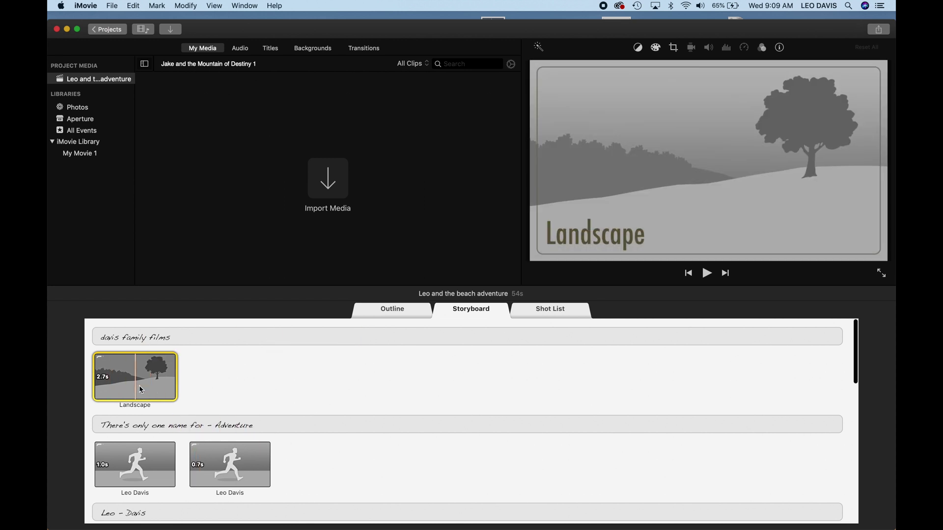
scroll(142, 403, down, 15)
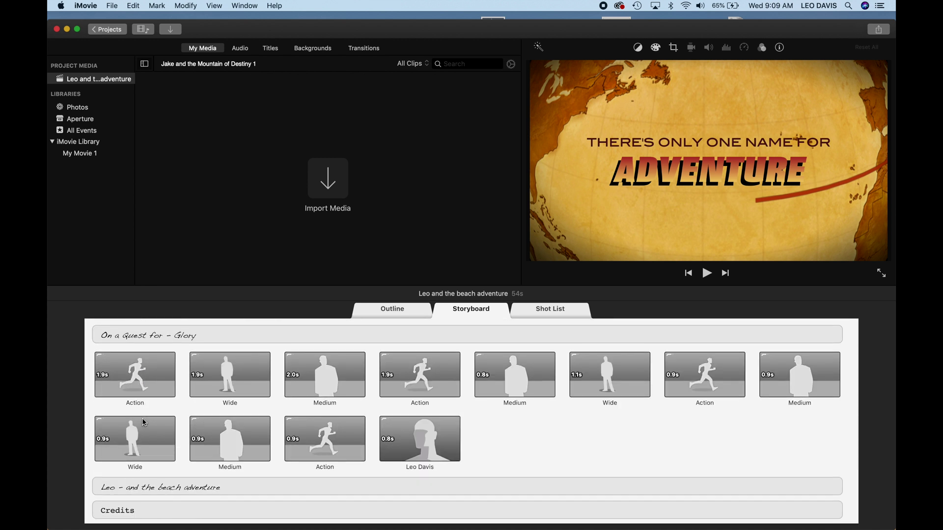
scroll(144, 422, up, 15)
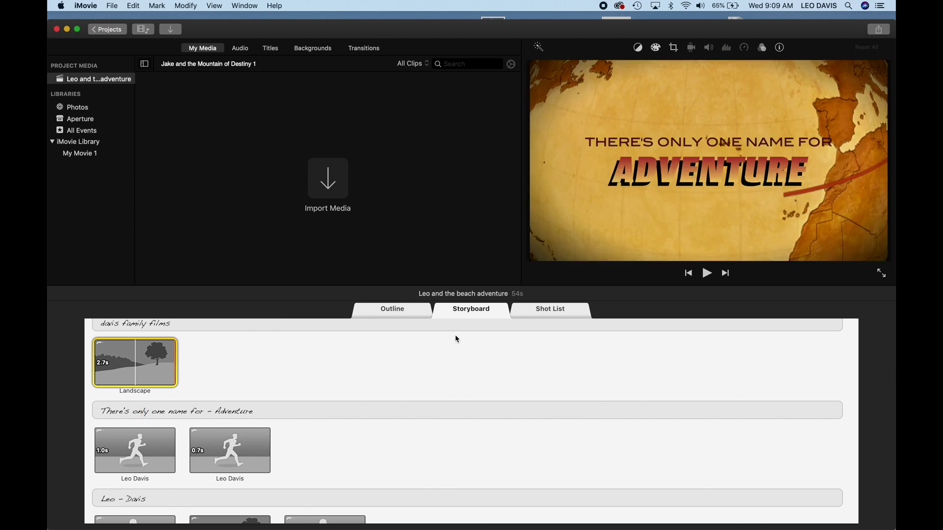
click(542, 312)
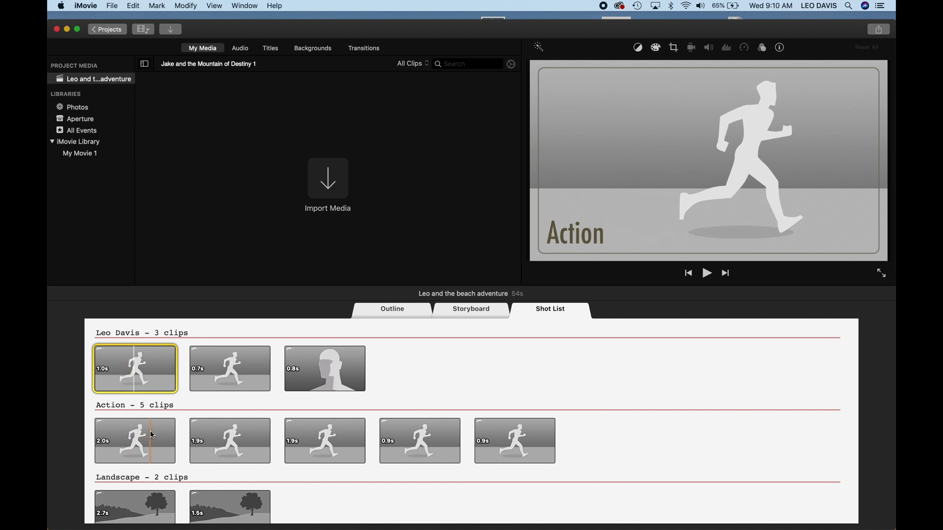
scroll(146, 438, down, 3)
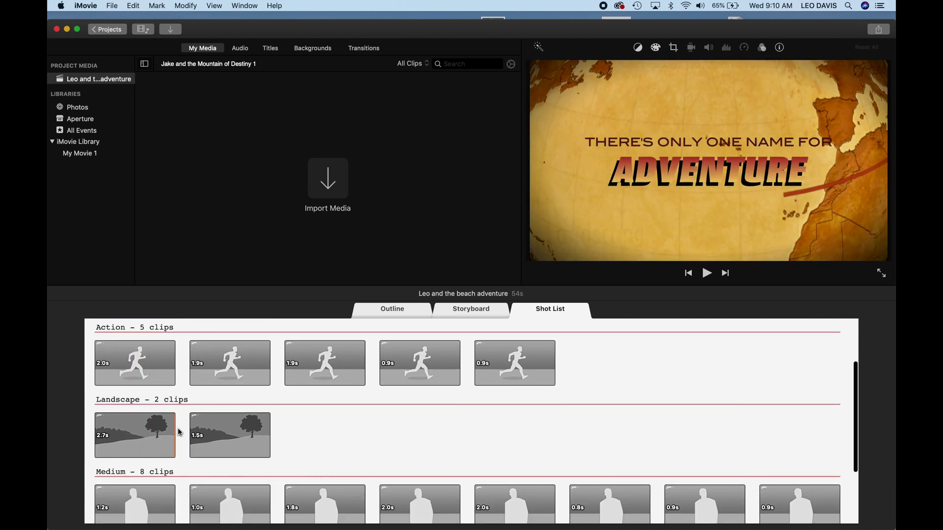
scroll(187, 419, down, 3)
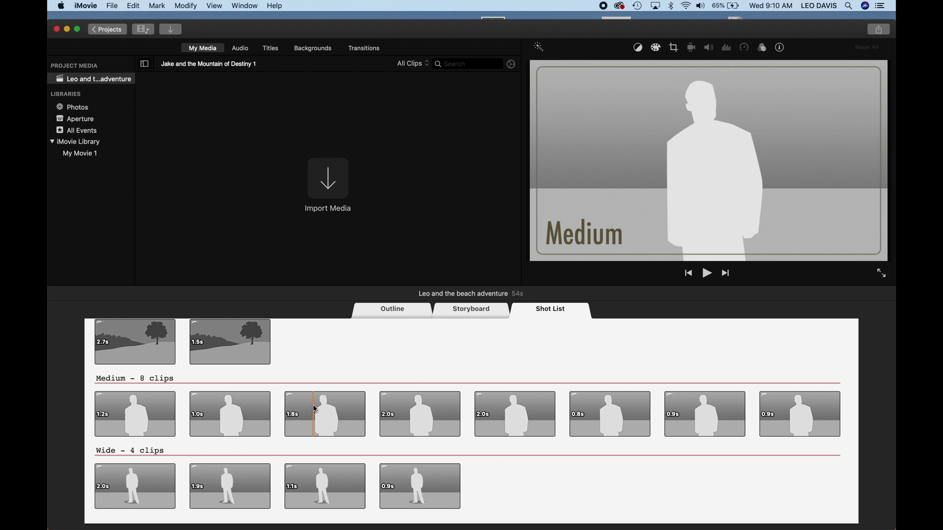
click(474, 315)
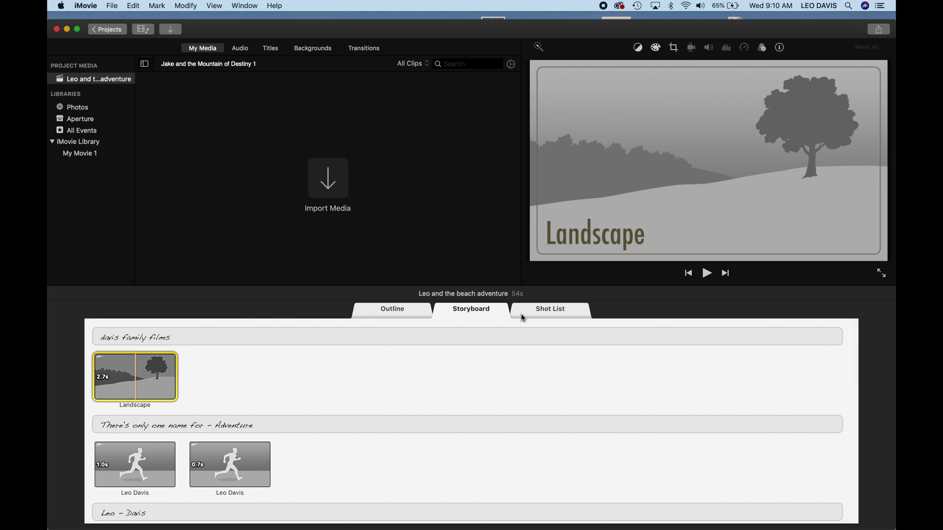
click(553, 316)
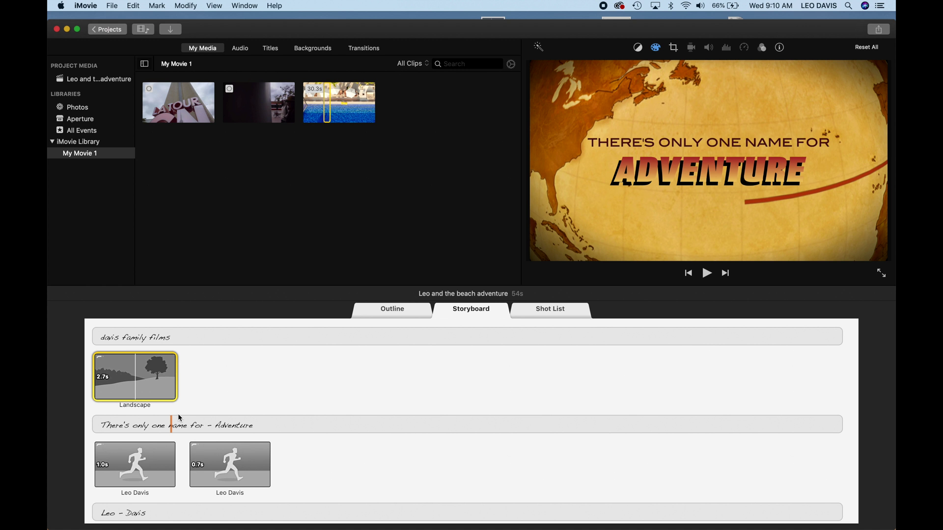
- From the iMovie Library, fill the Landscape shot with the beach clip and the two star shots with pool and street clips
click(91, 144)
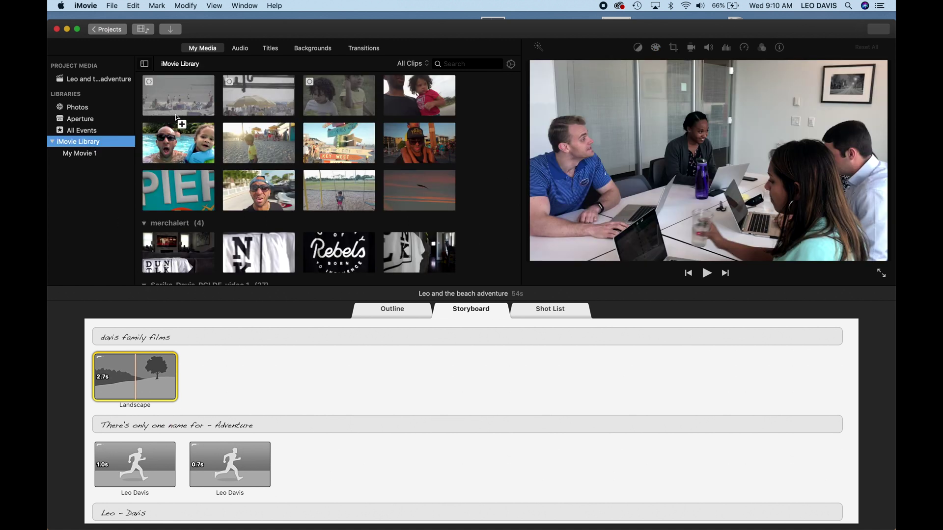
click(143, 466)
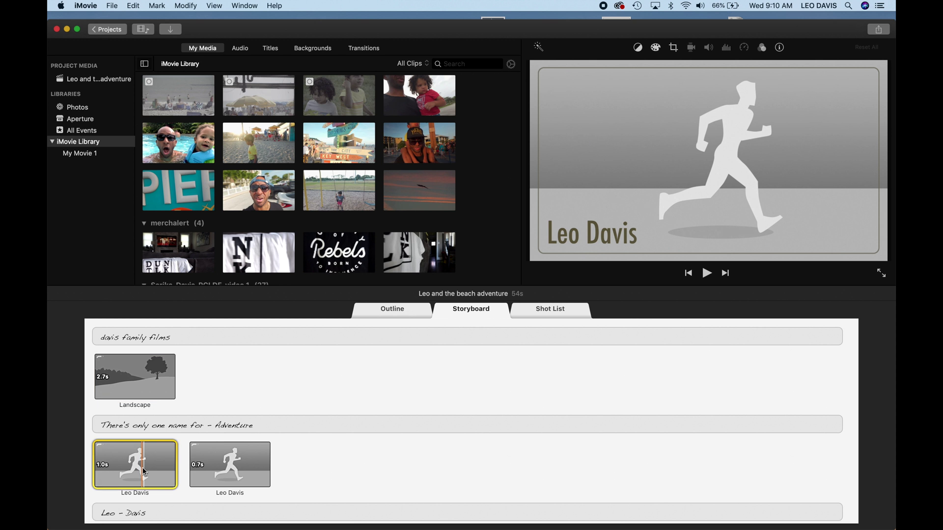
click(135, 364)
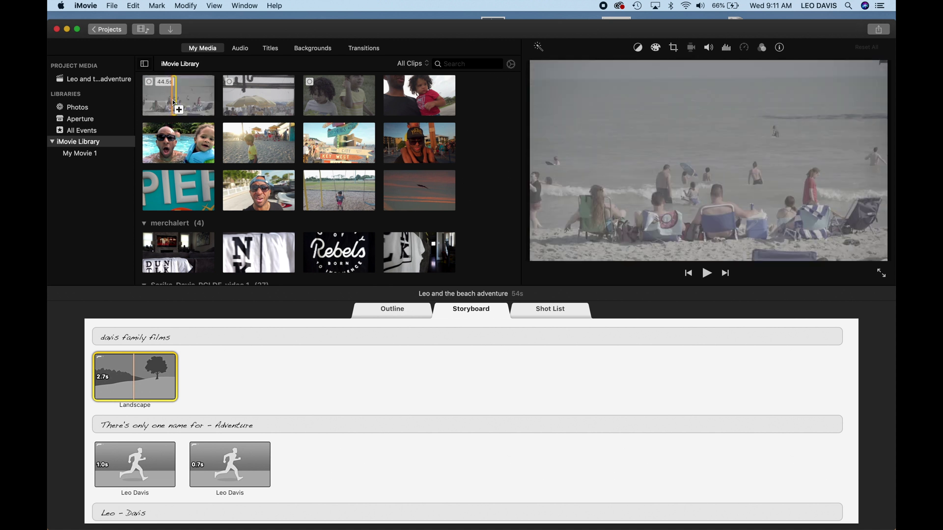
click(178, 101)
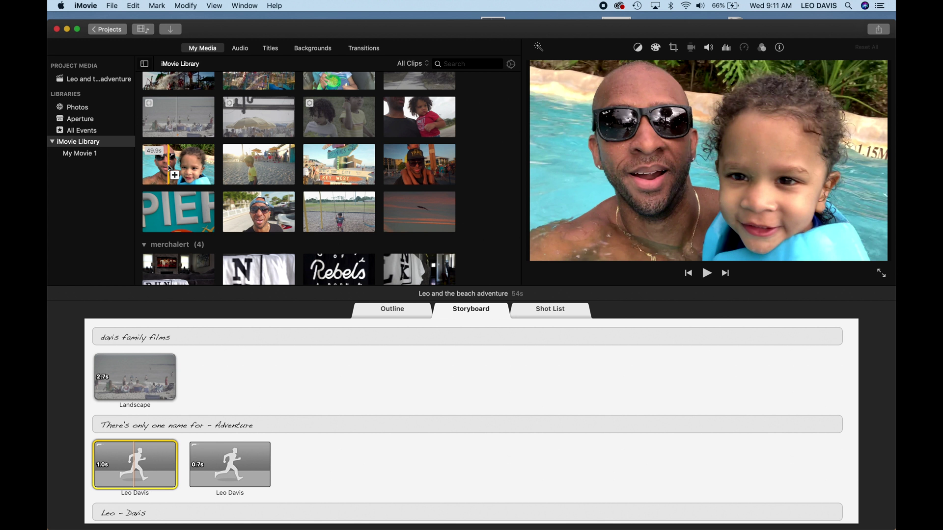
click(170, 170)
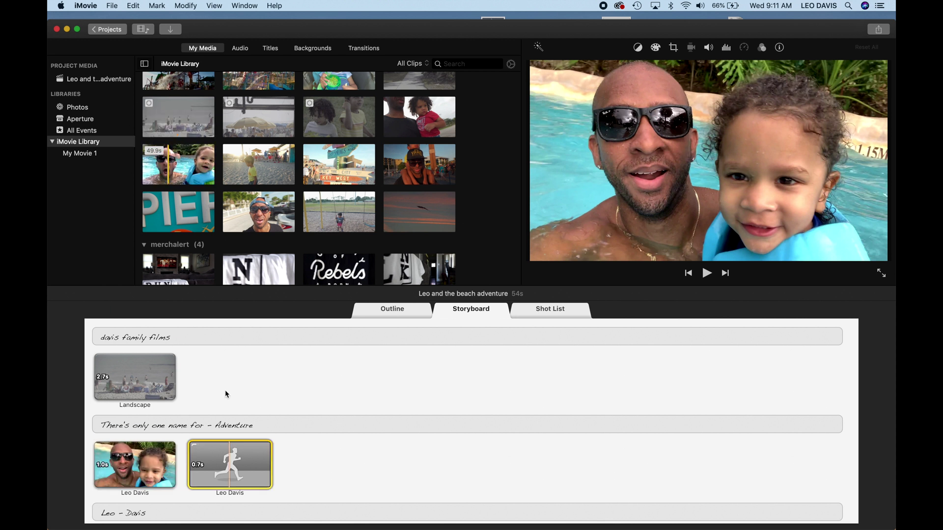
click(258, 217)
scroll(278, 379, down, 5)
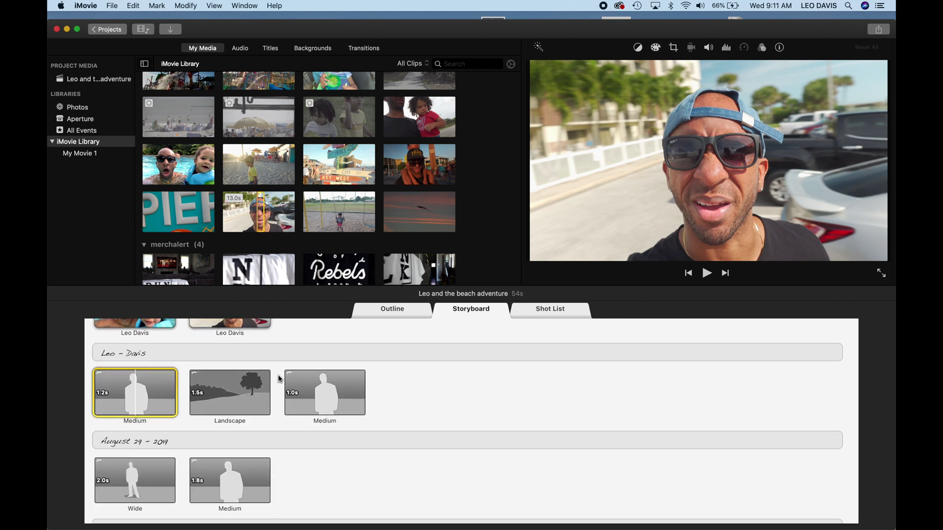
click(181, 398)
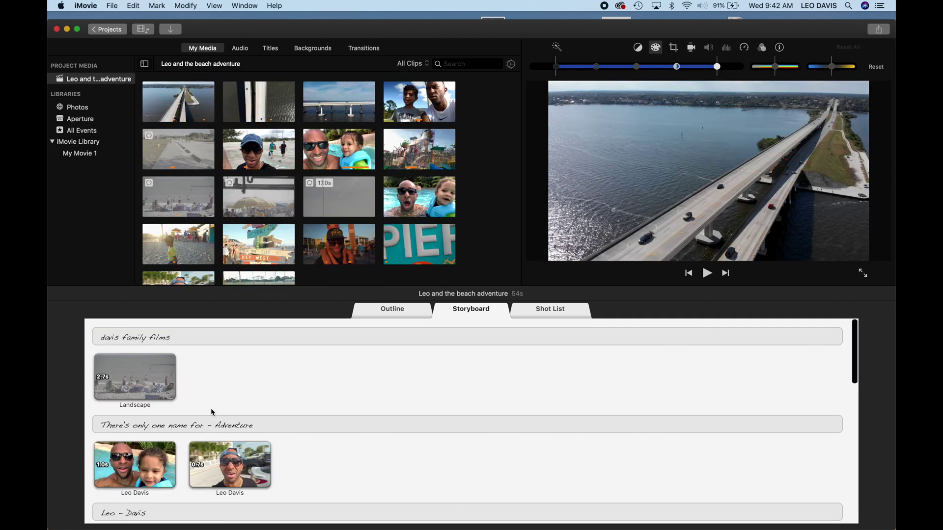
- Edit the studio-name and Adventure title lines, then scroll the storyboard to check every shot holds a clip
click(123, 337)
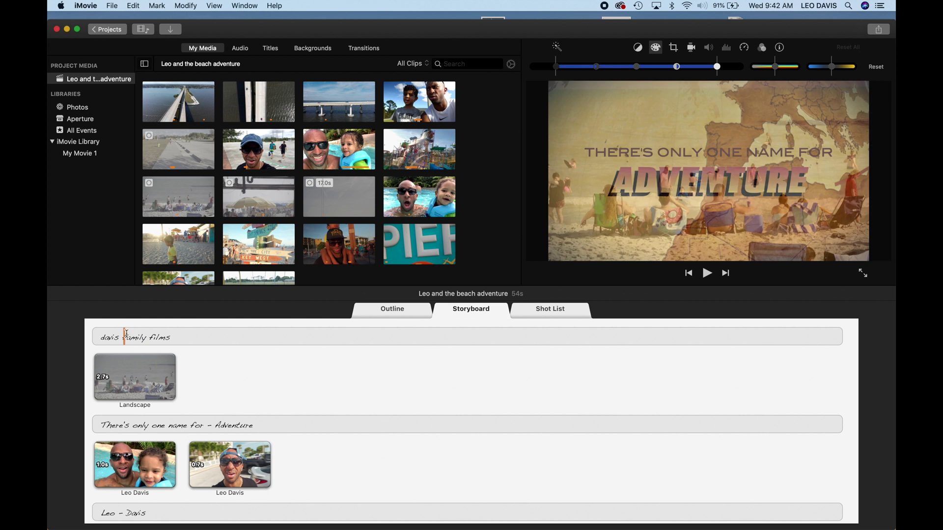
click(105, 423)
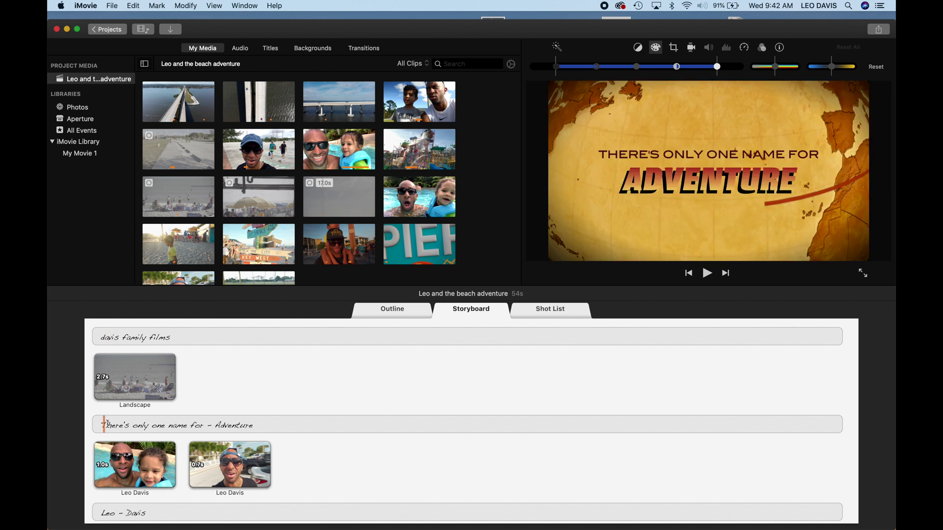
click(152, 426)
scroll(151, 430, down, 5)
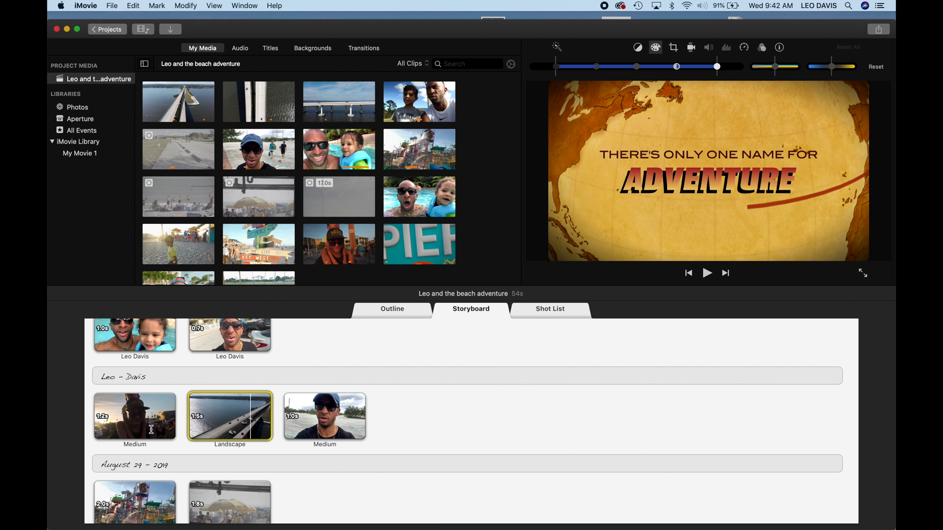
scroll(151, 430, down, 5)
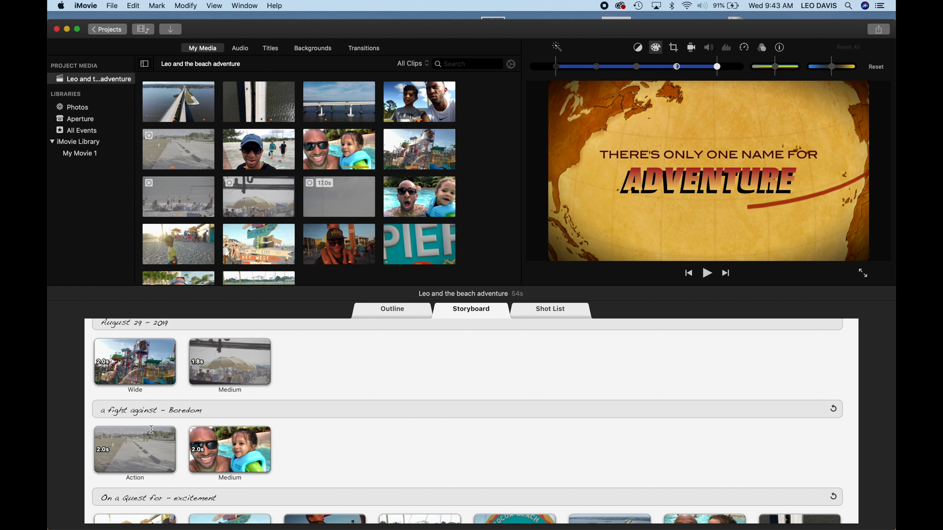
scroll(152, 429, down, 5)
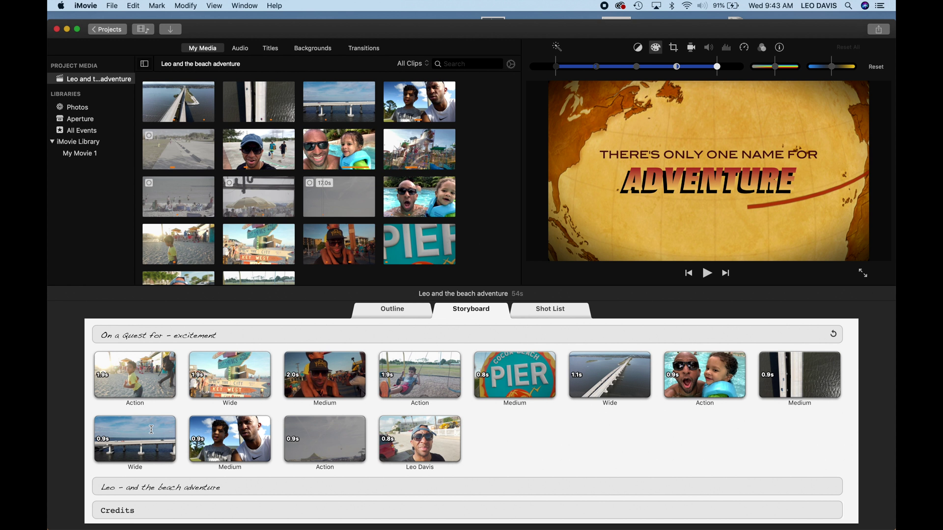
scroll(151, 430, up, 10)
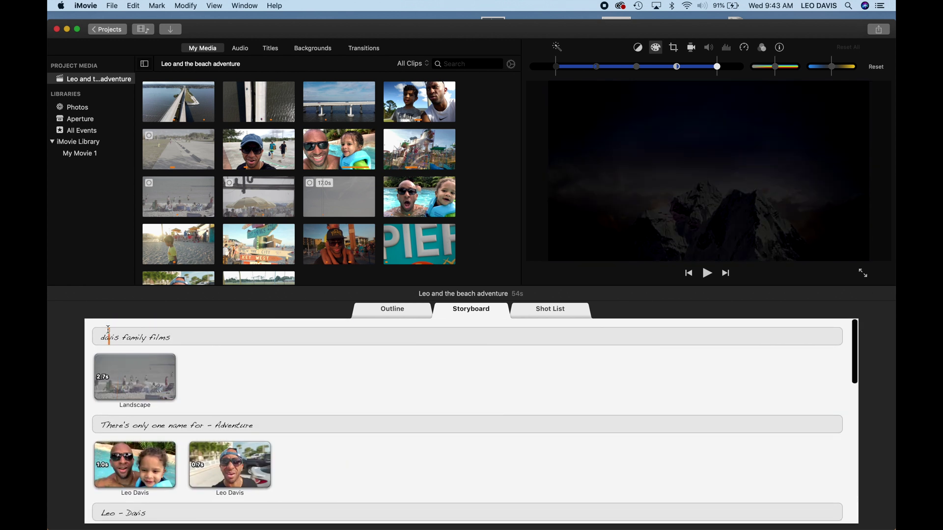